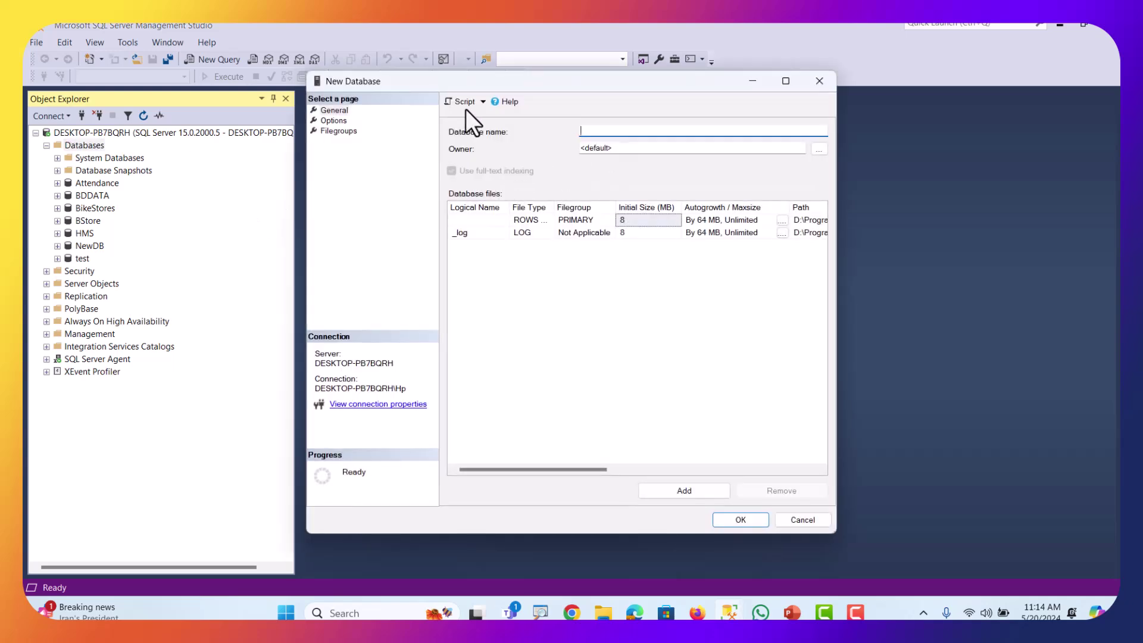
Step: Name the new database BikeStoreNew and create it with the default owner and file settings
left_click_drag(461, 85, 474, 120)
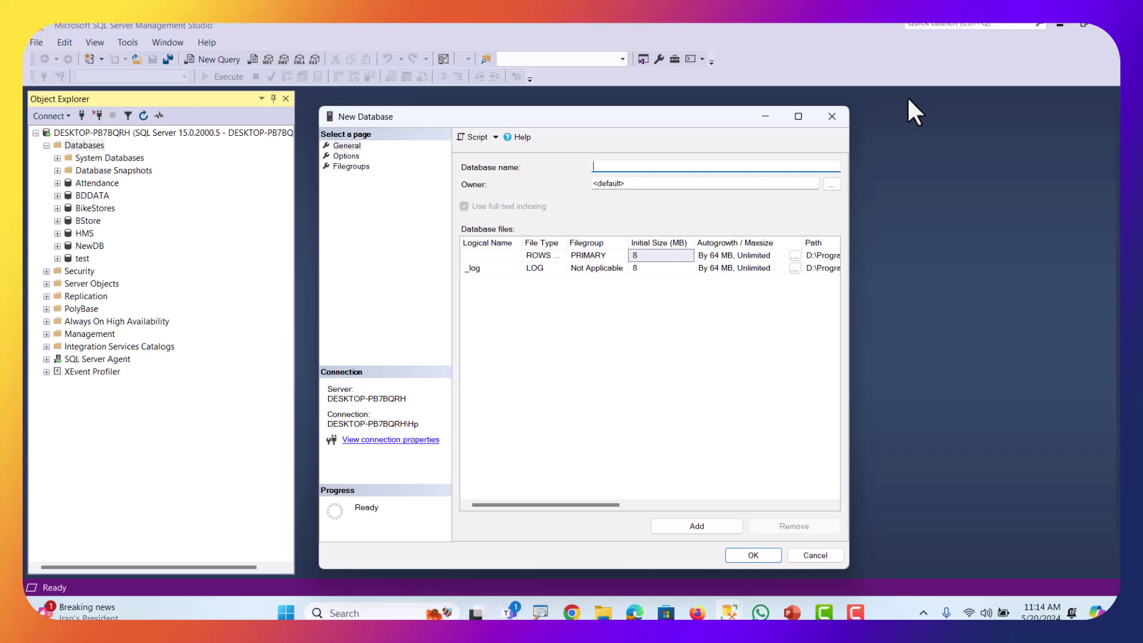
type("BikeStore")
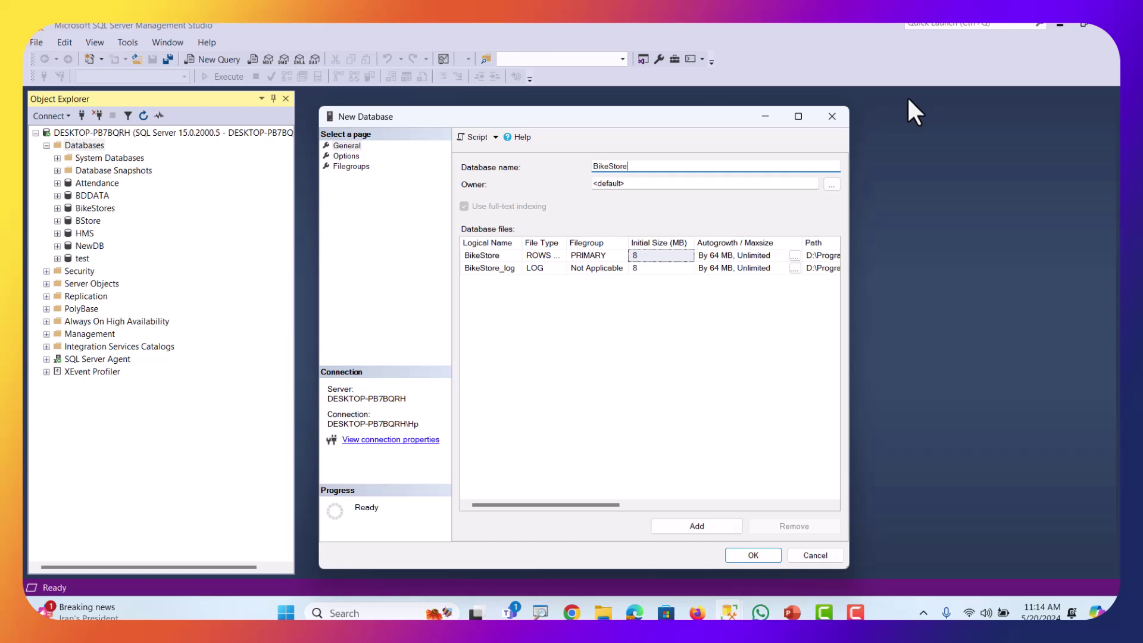
type("New")
left_click_drag(626, 126, 614, 106)
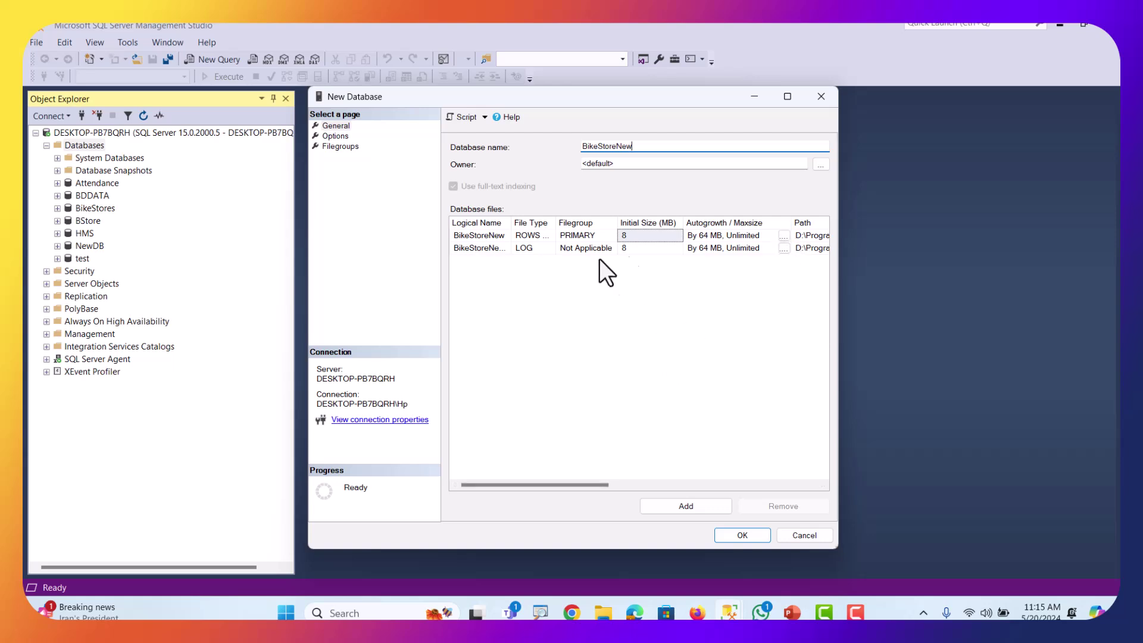
left_click(745, 536)
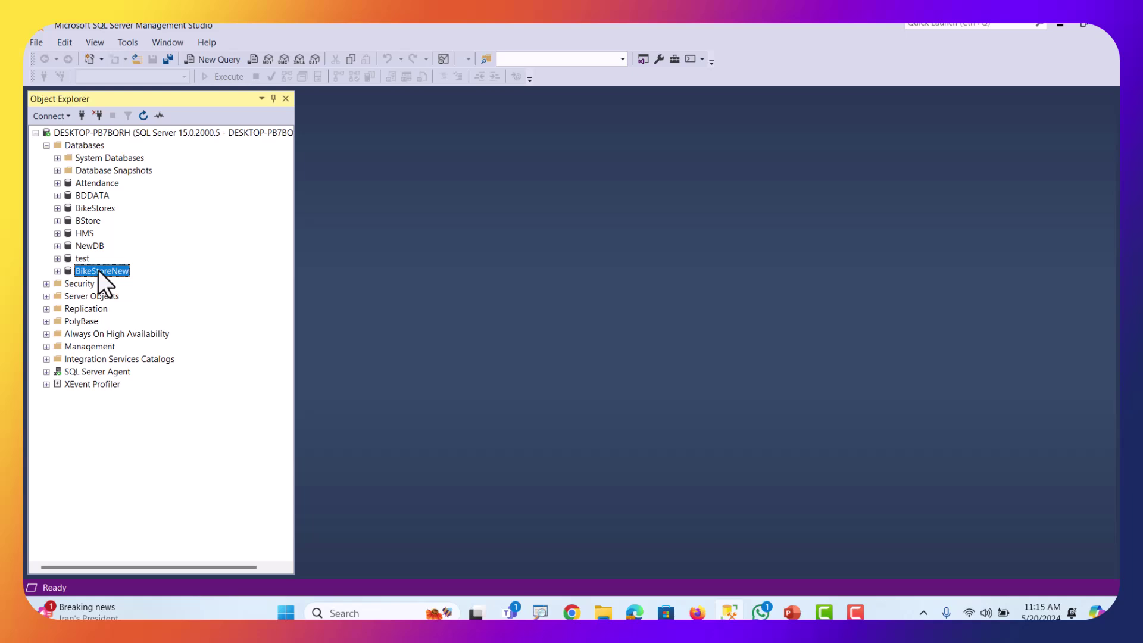
Step: Check the Tables folder of the BikeStoreNew database for user tables, and collapse the database again
left_click(57, 271)
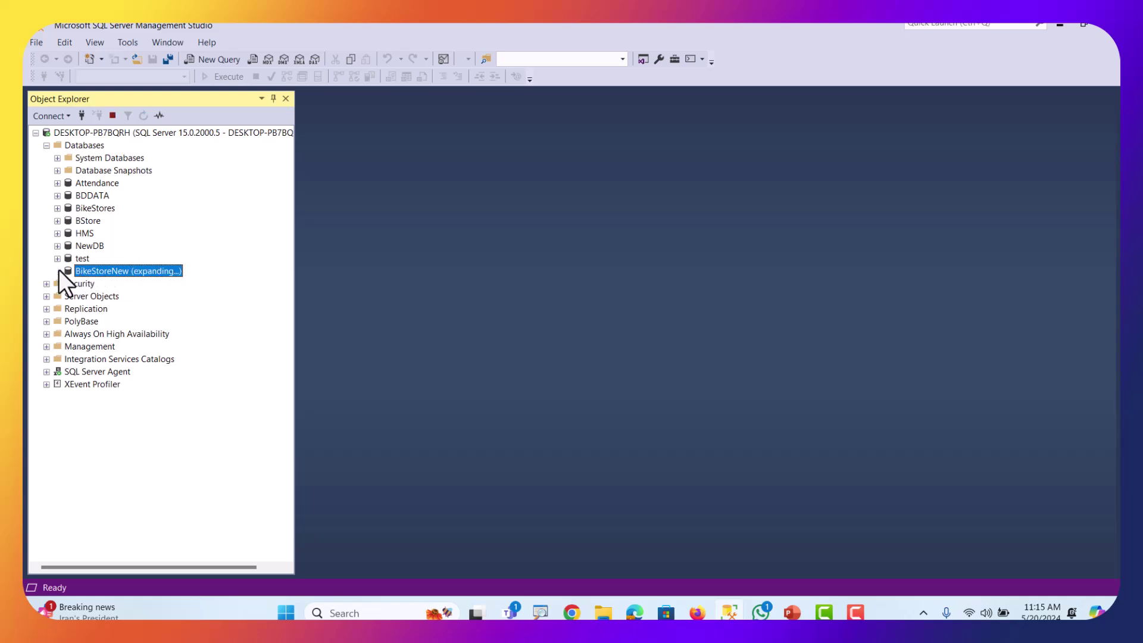
left_click(68, 295)
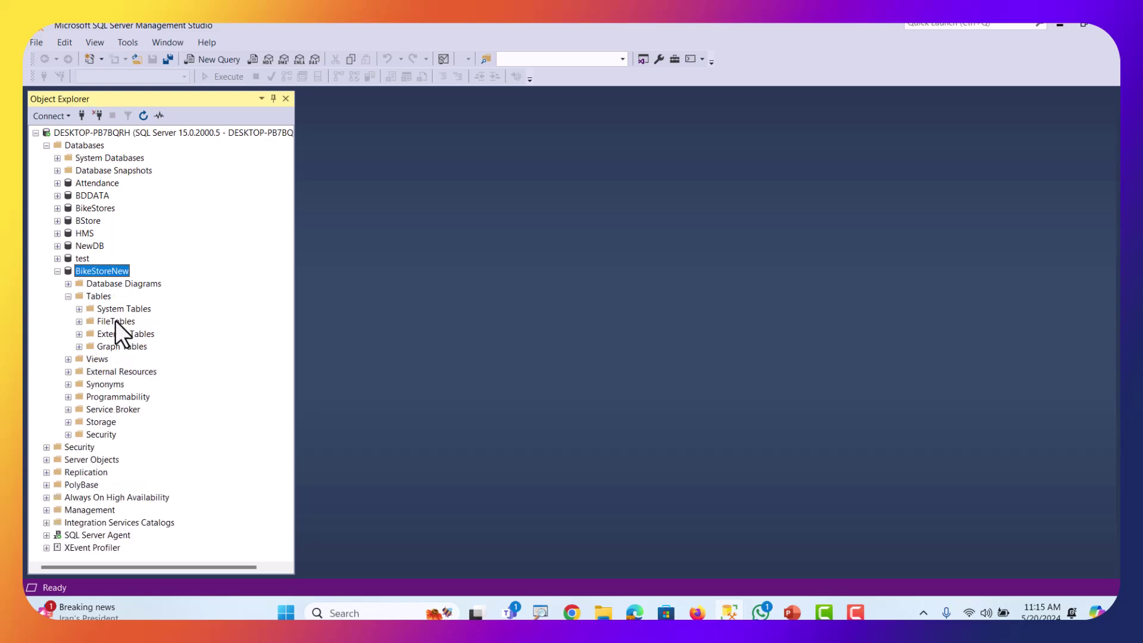
left_click(68, 297)
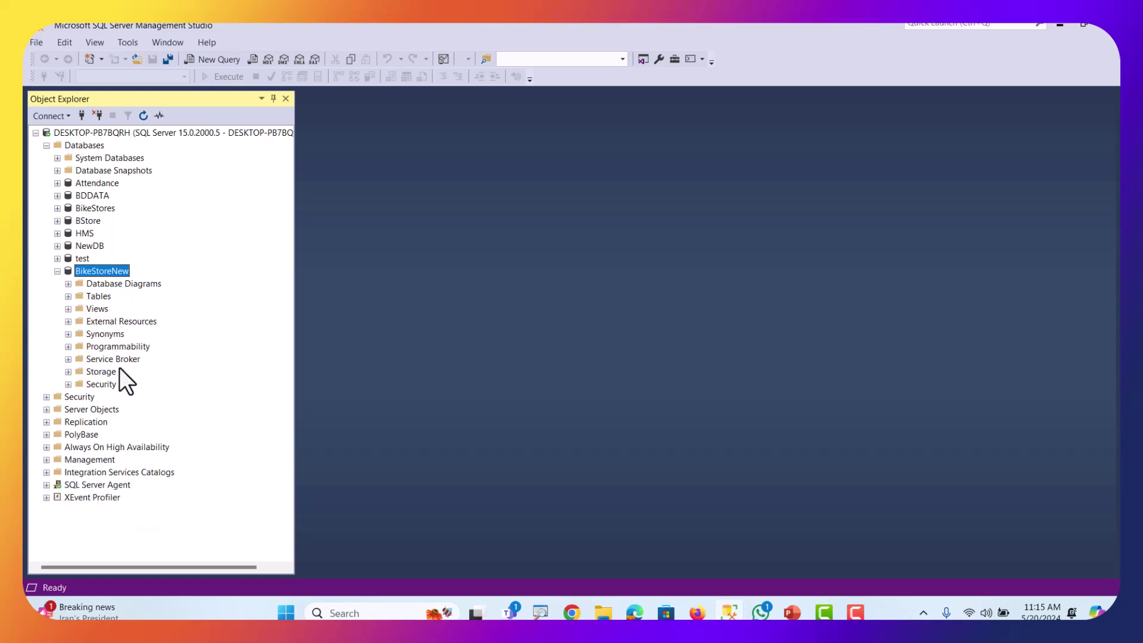
left_click(57, 271)
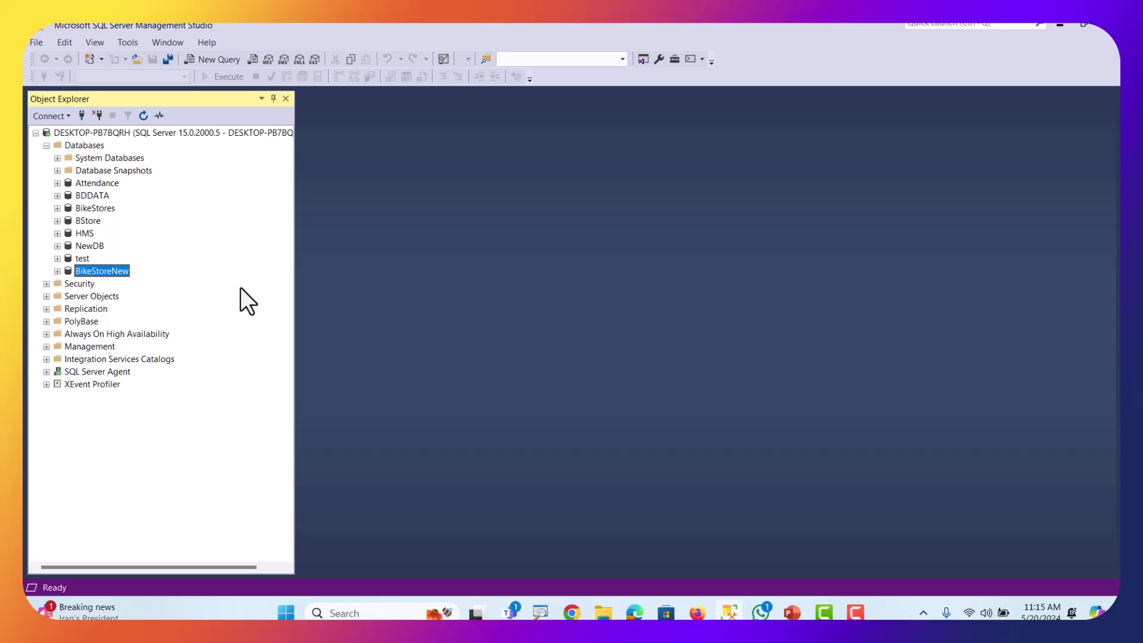
Step: Start a database restore for BikeStoreNew and set the restore source to Device
right_click(114, 273)
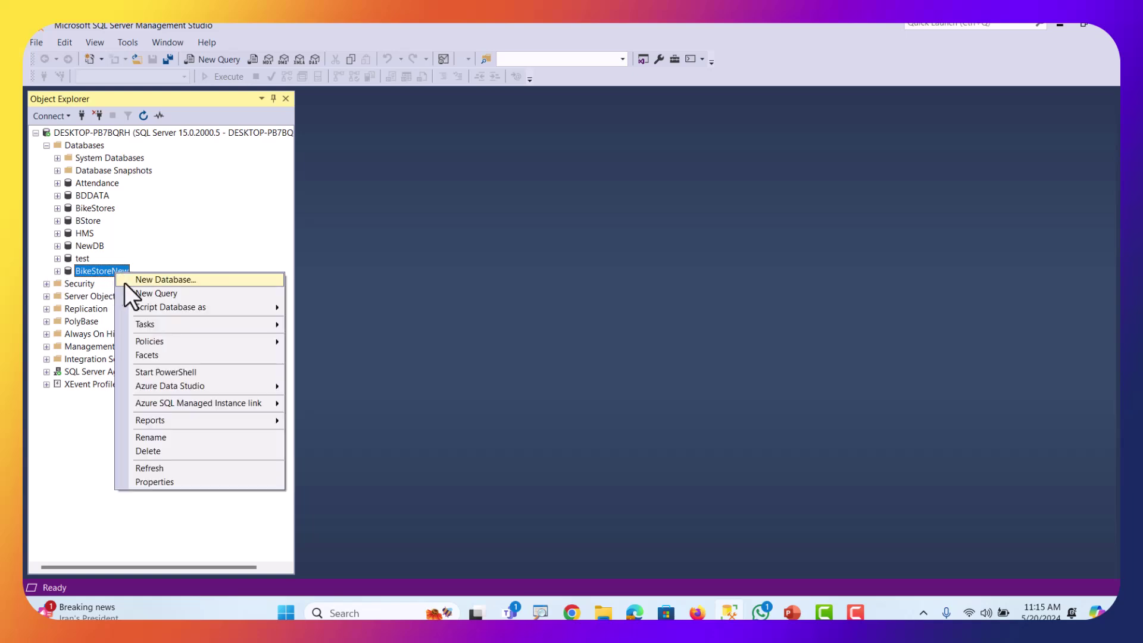
mouse_move(156, 324)
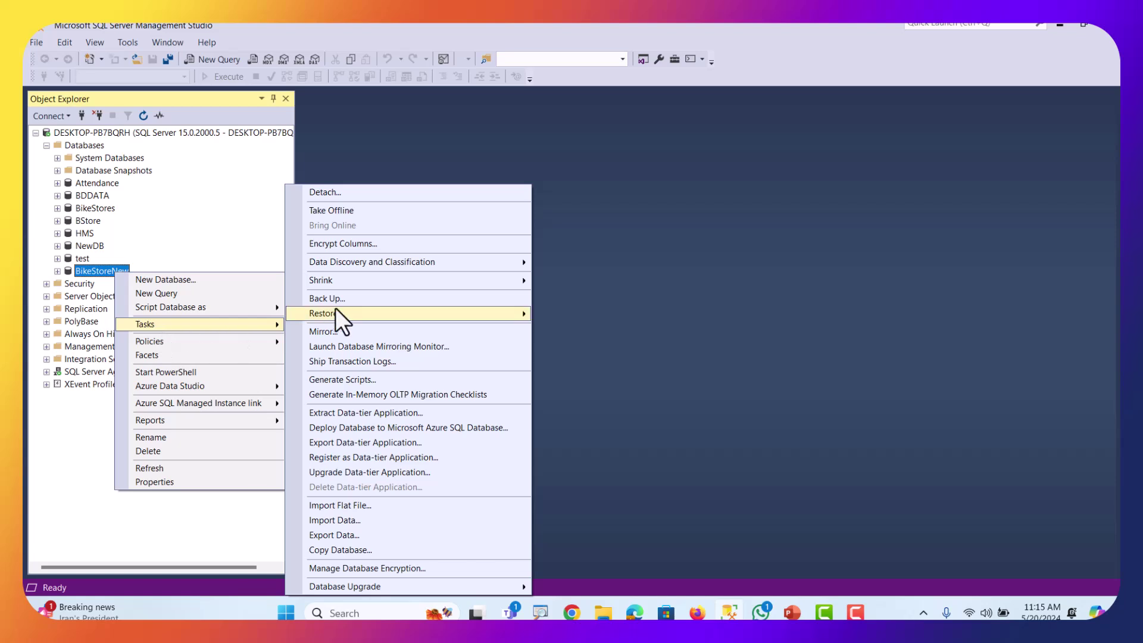
mouse_move(333, 314)
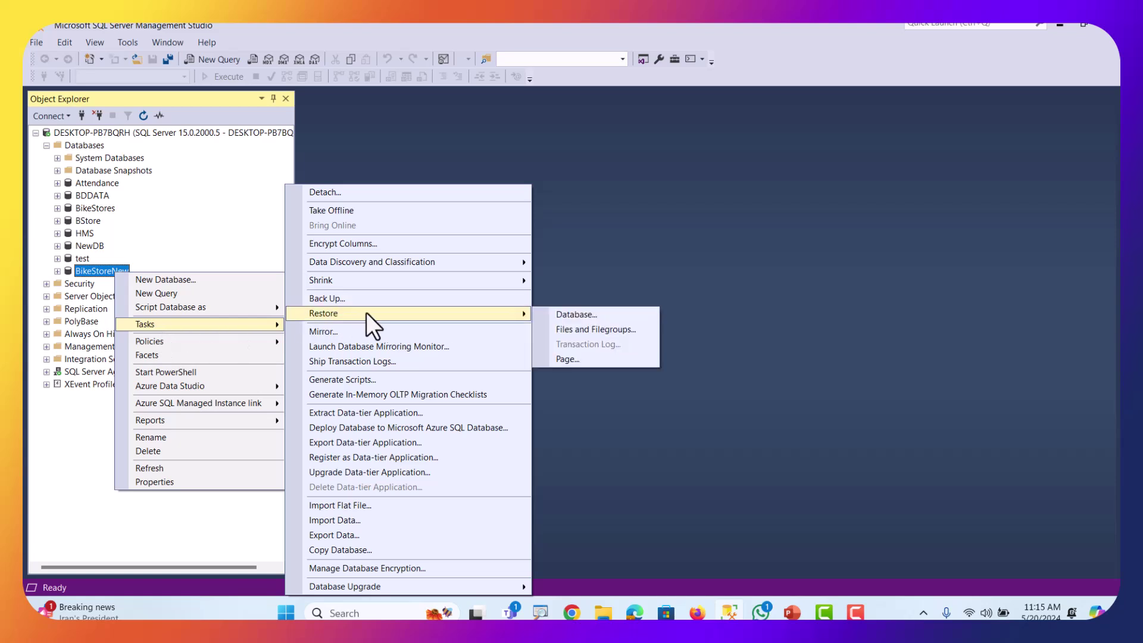
left_click(577, 315)
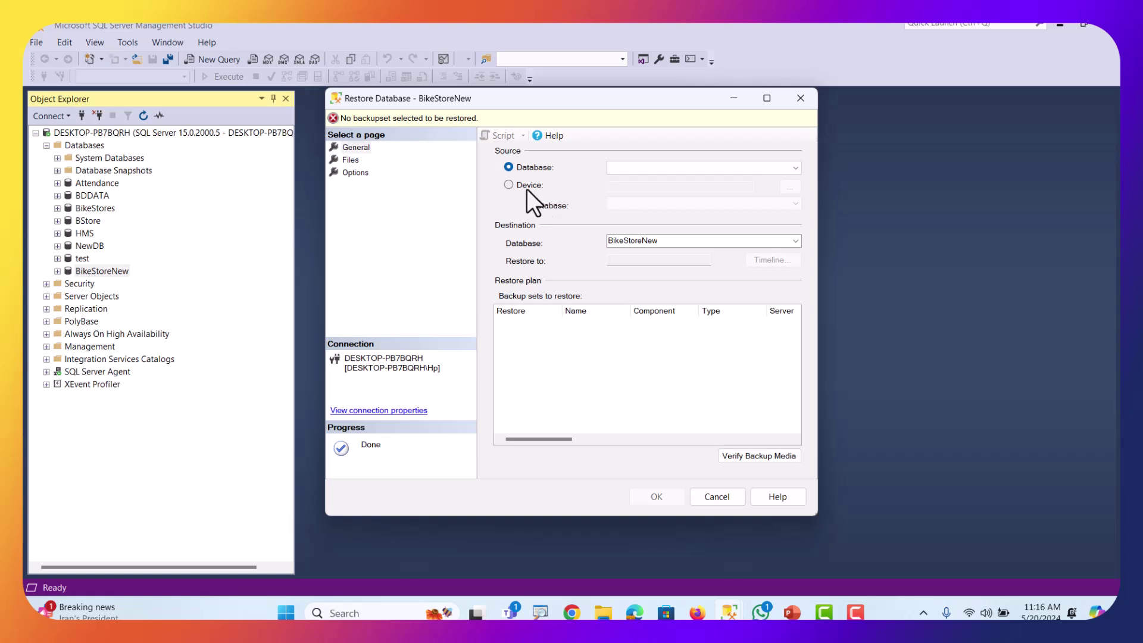
left_click(511, 185)
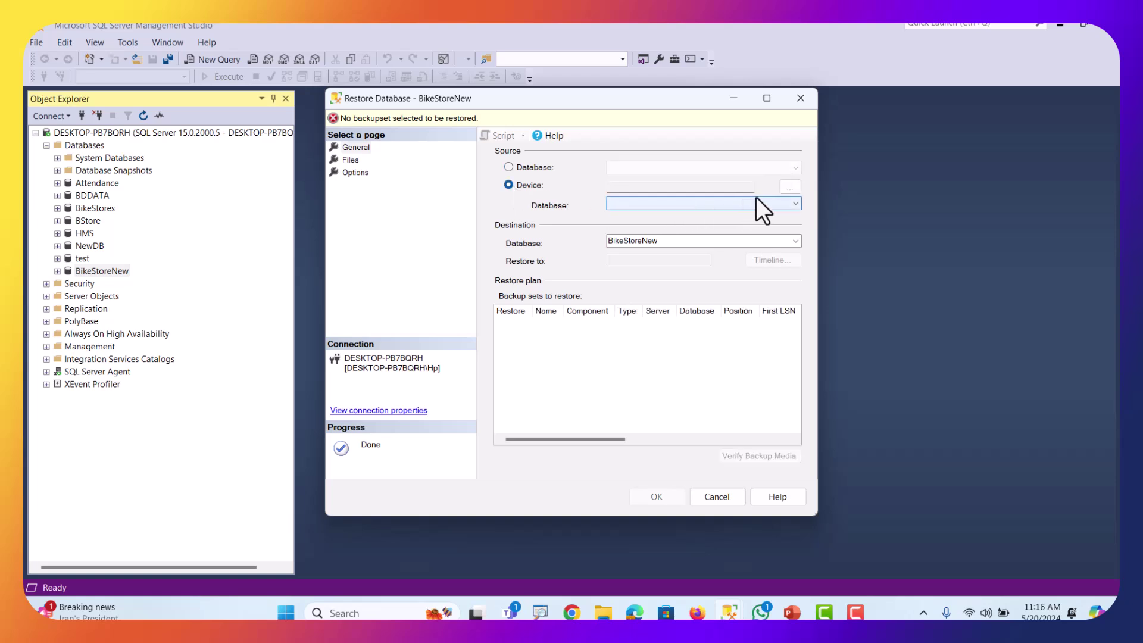
Step: Add the backup file BikeStoreBackup_20-05-2024 from drive F: as the restore media, showing all file types to find it
left_click(790, 187)
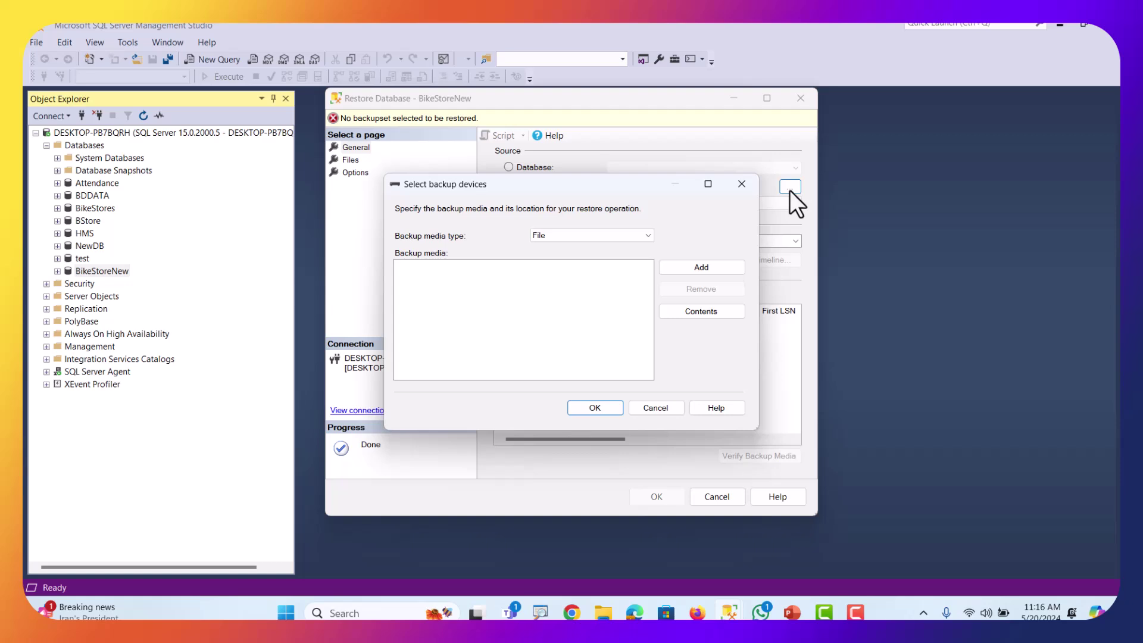
left_click(703, 267)
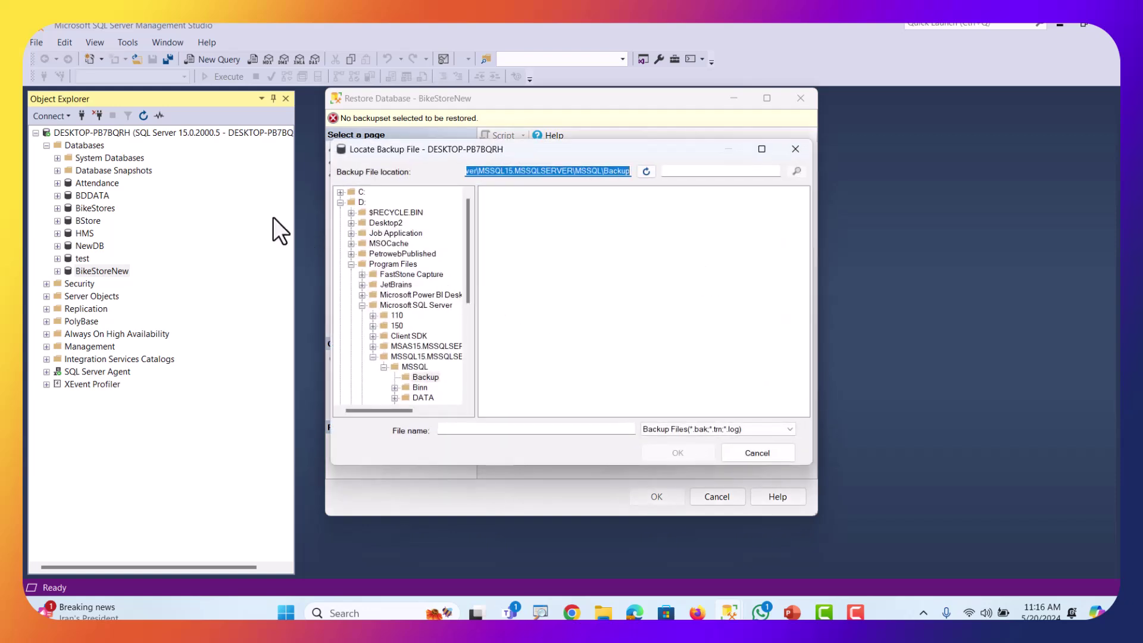
left_click(338, 203)
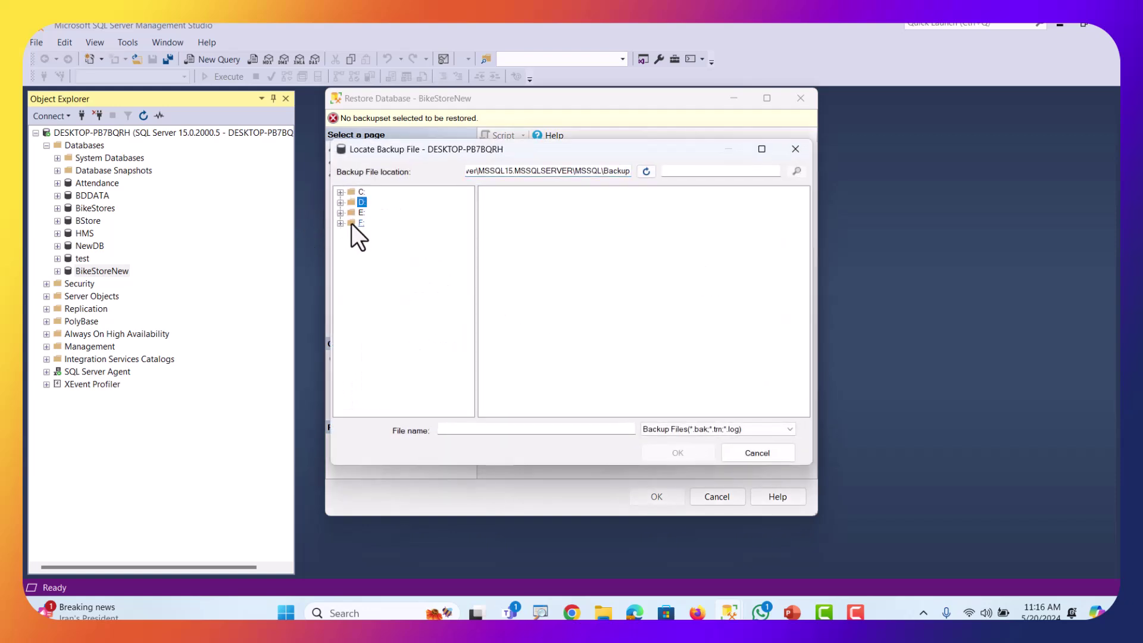
left_click(351, 223)
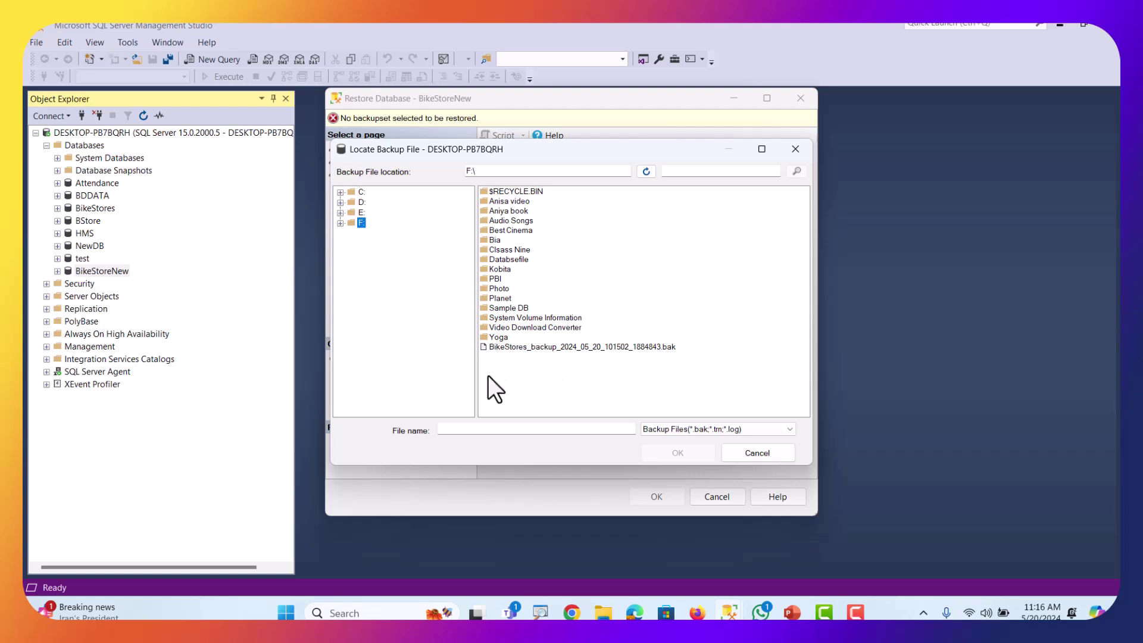
left_click(742, 430)
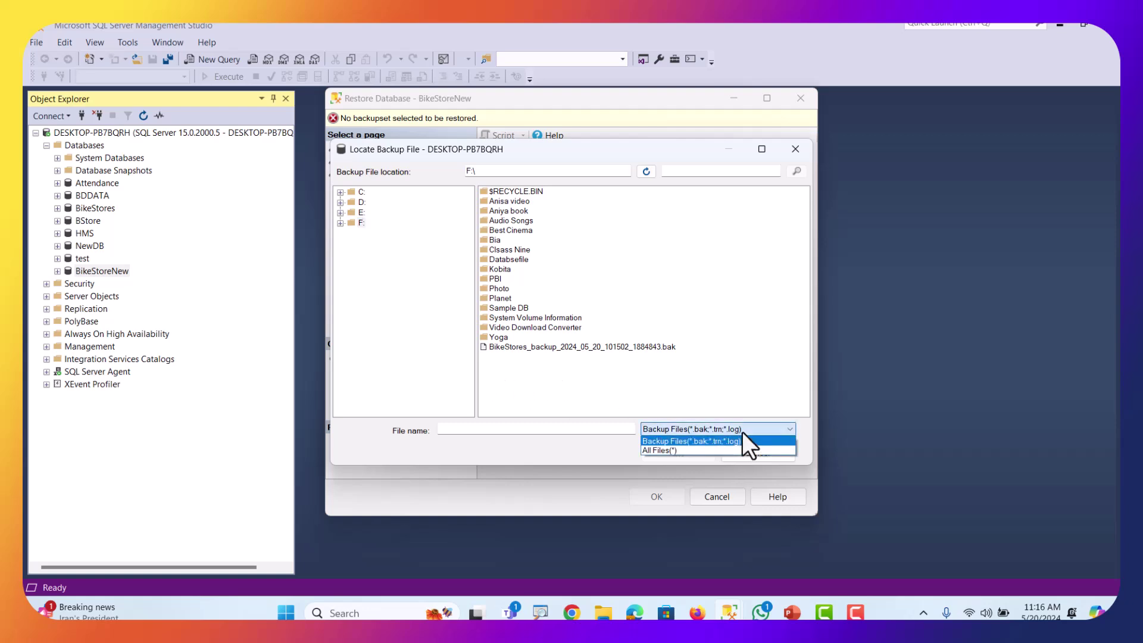
left_click(671, 450)
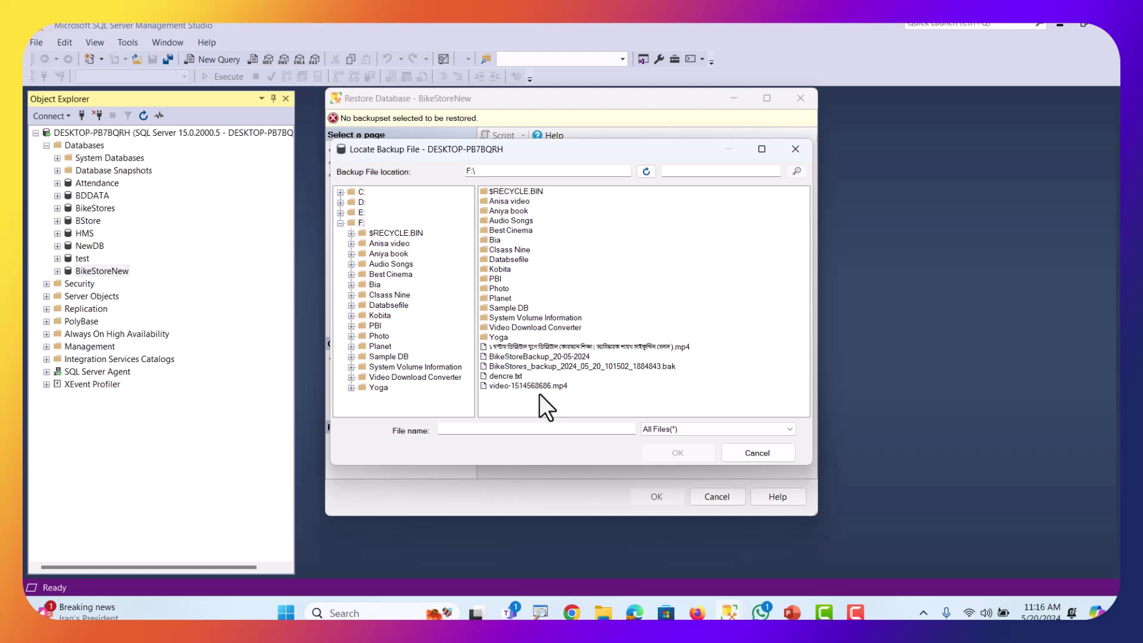
left_click(504, 356)
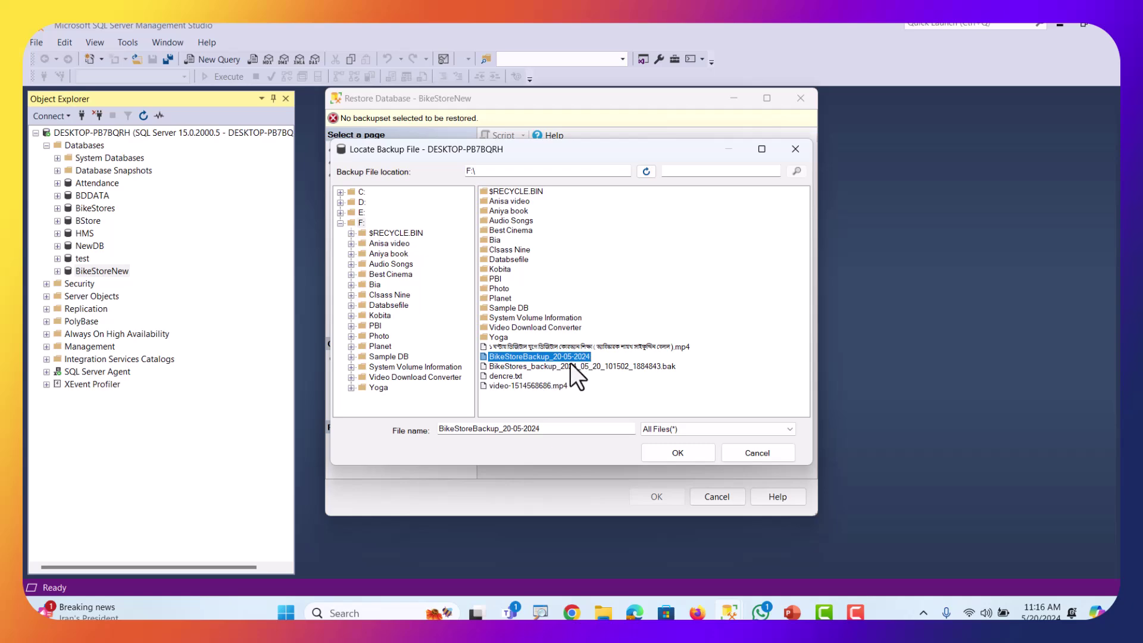
left_click(673, 452)
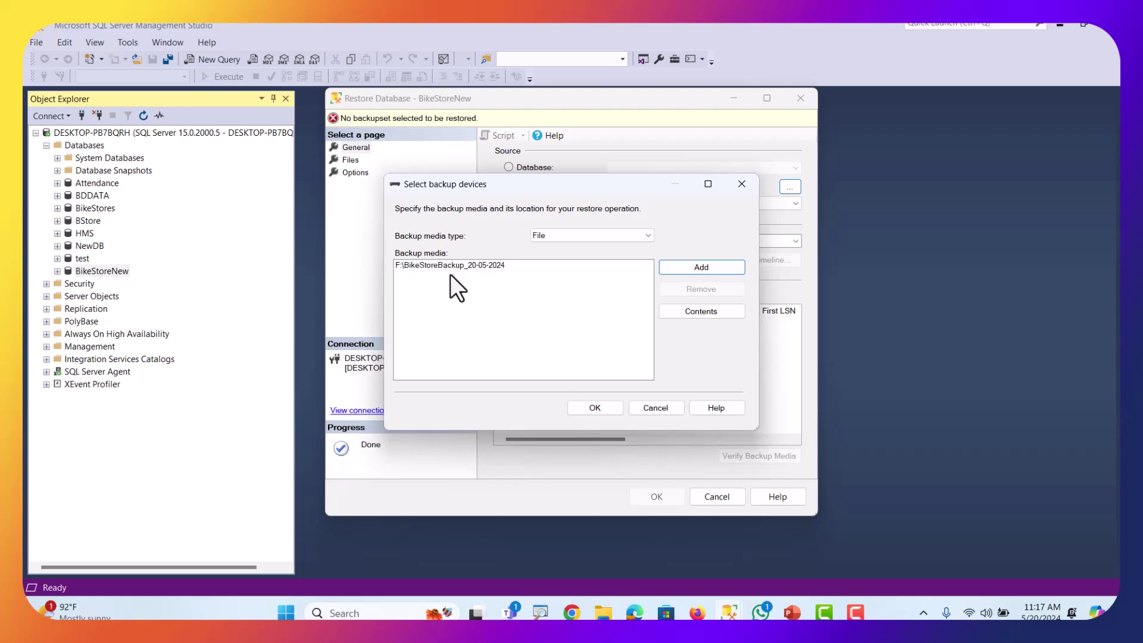
left_click(613, 407)
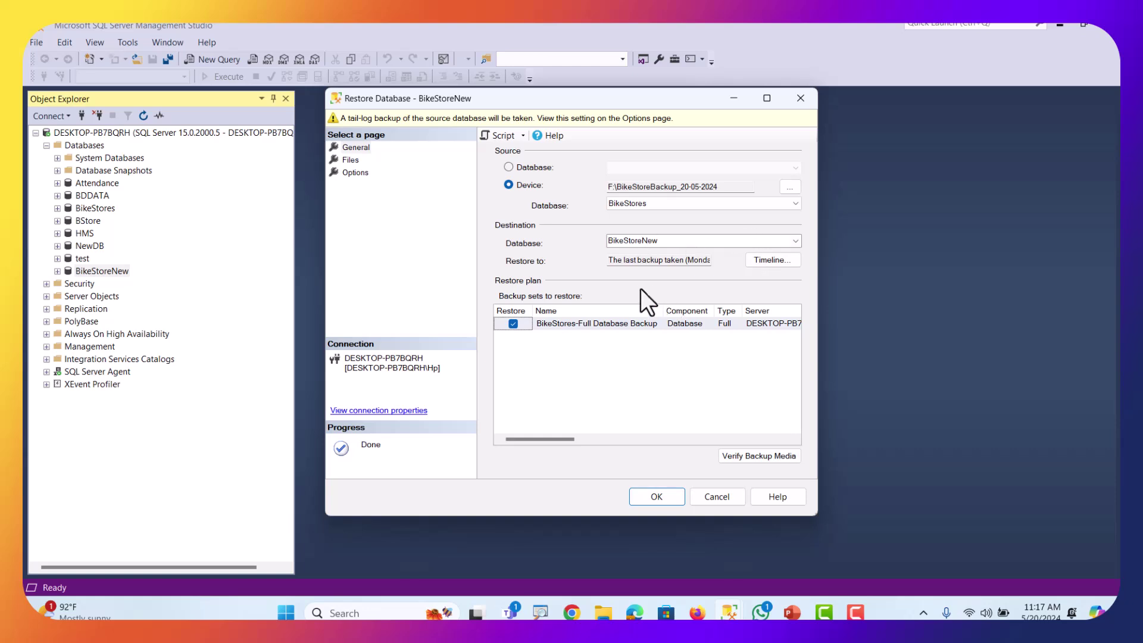
Step: Review the restore file mappings and browse the target location of the BikeStores data file without changing it
left_click(354, 160)
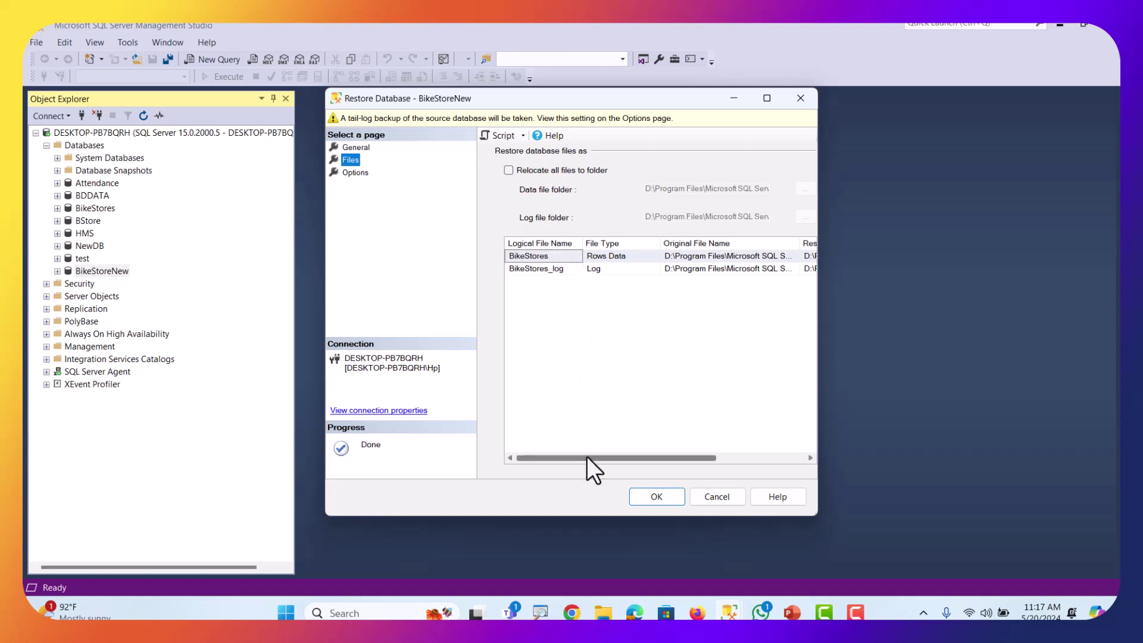
left_click_drag(587, 456, 713, 450)
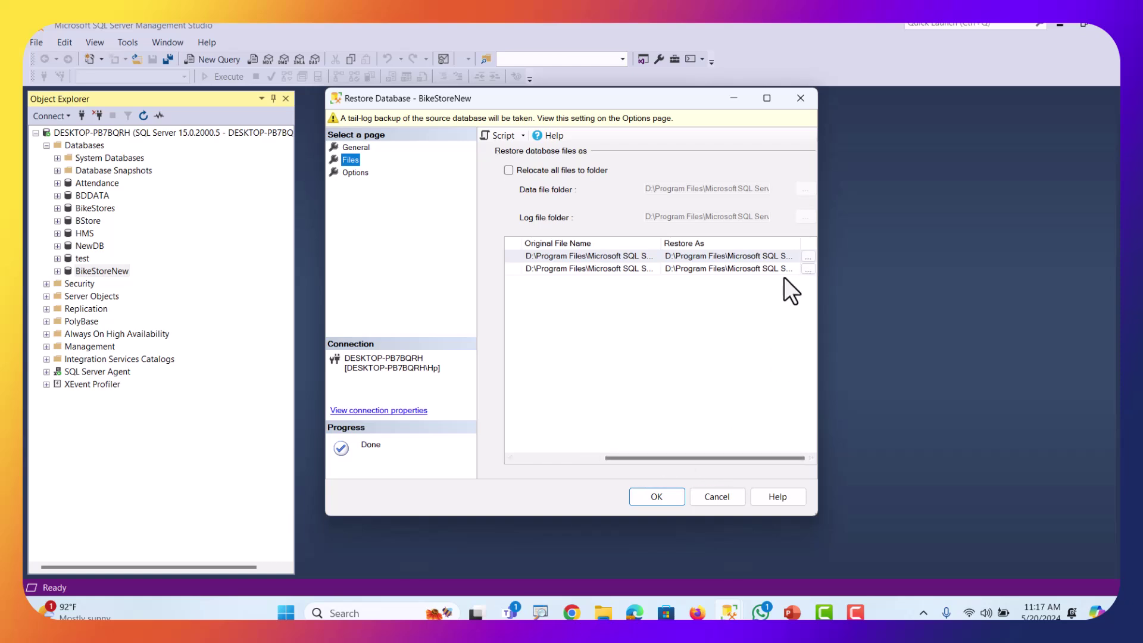
left_click(807, 256)
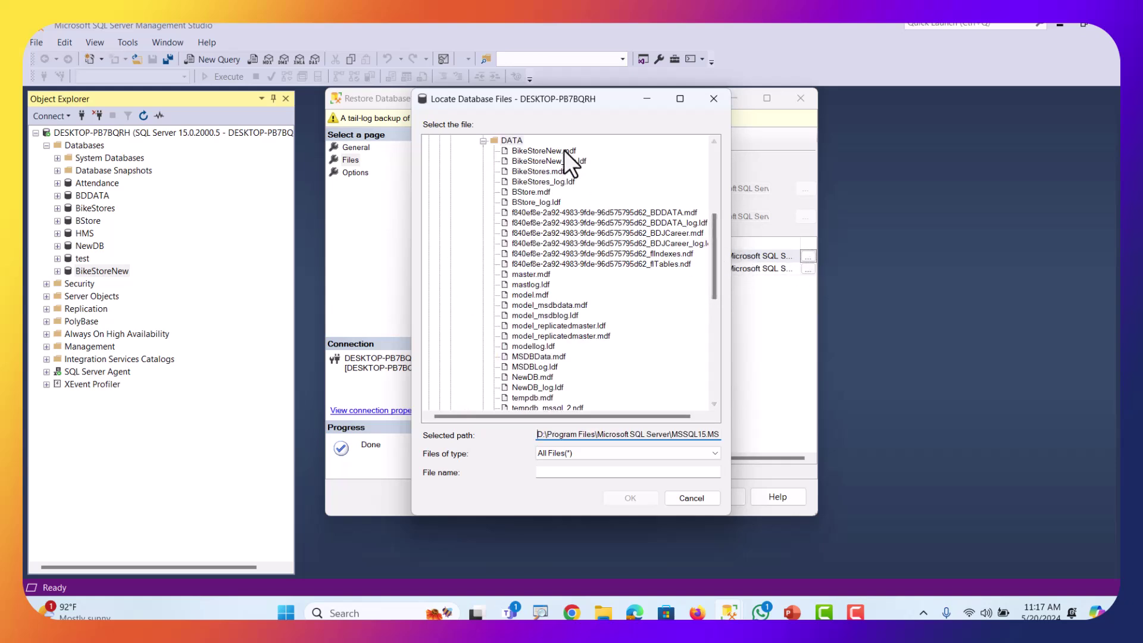
left_click(533, 154)
left_click(698, 494)
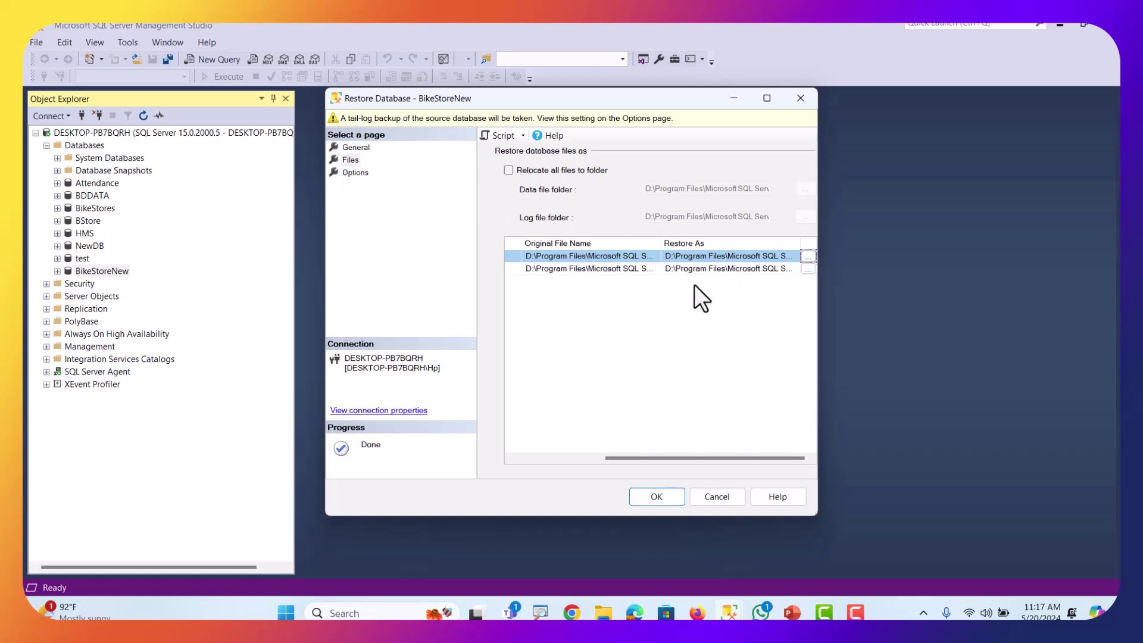
Step: Enable overwriting the existing database (WITH REPLACE) and run the restore into BikeStoreNew
left_click(361, 175)
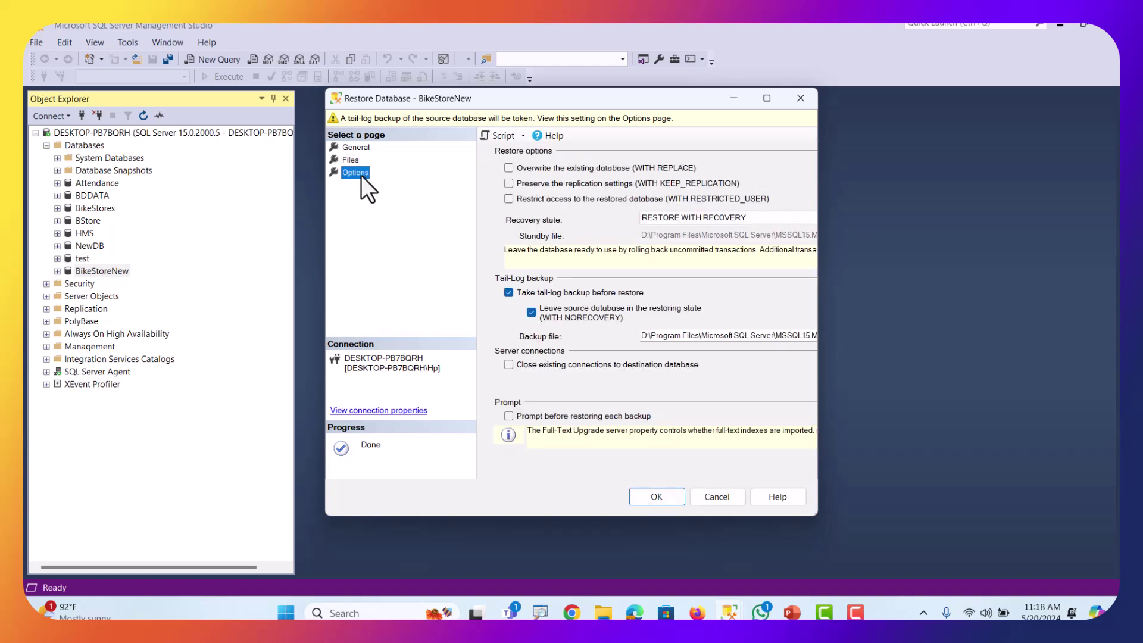
left_click(509, 167)
left_click(661, 495)
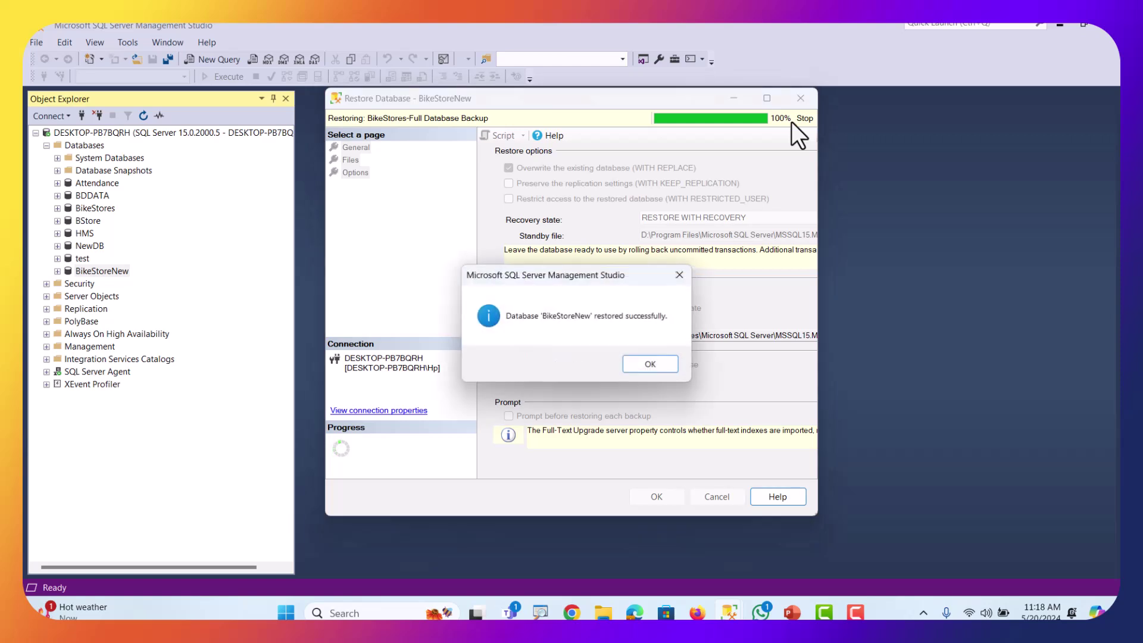
left_click(650, 365)
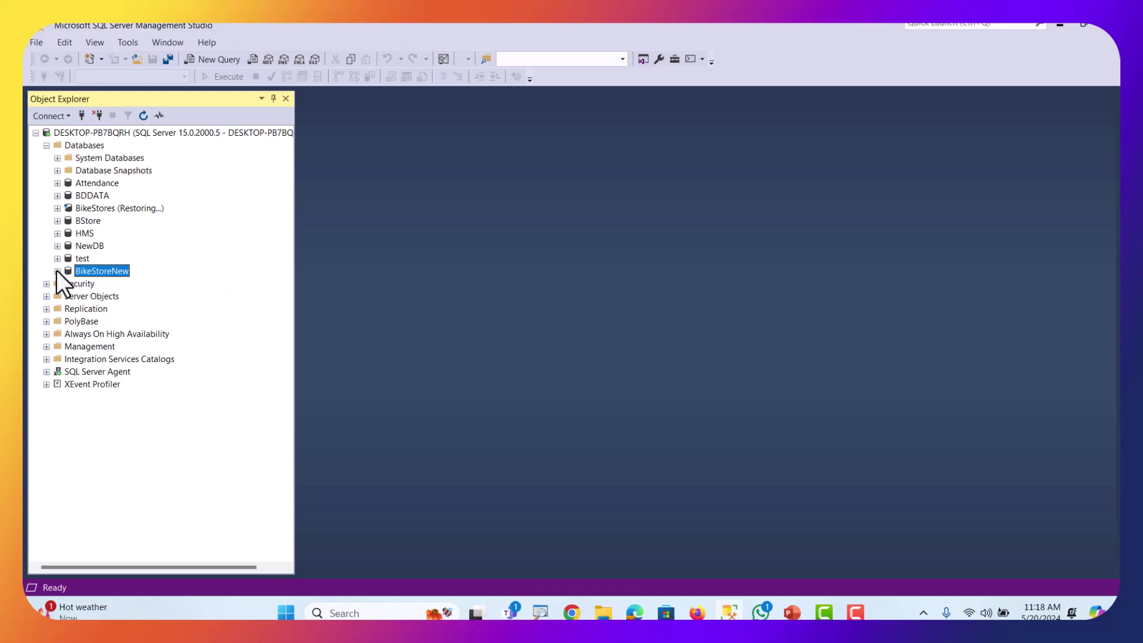
Step: Refresh the BikeStoreNew database and examine the list of its restored tables
right_click(81, 271)
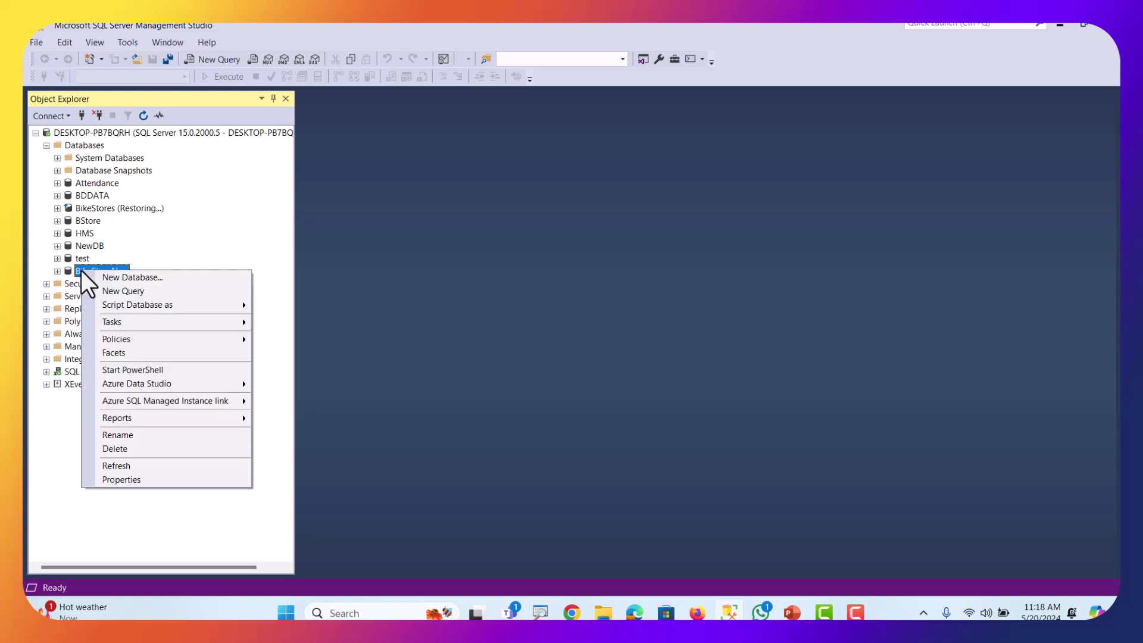
left_click(136, 465)
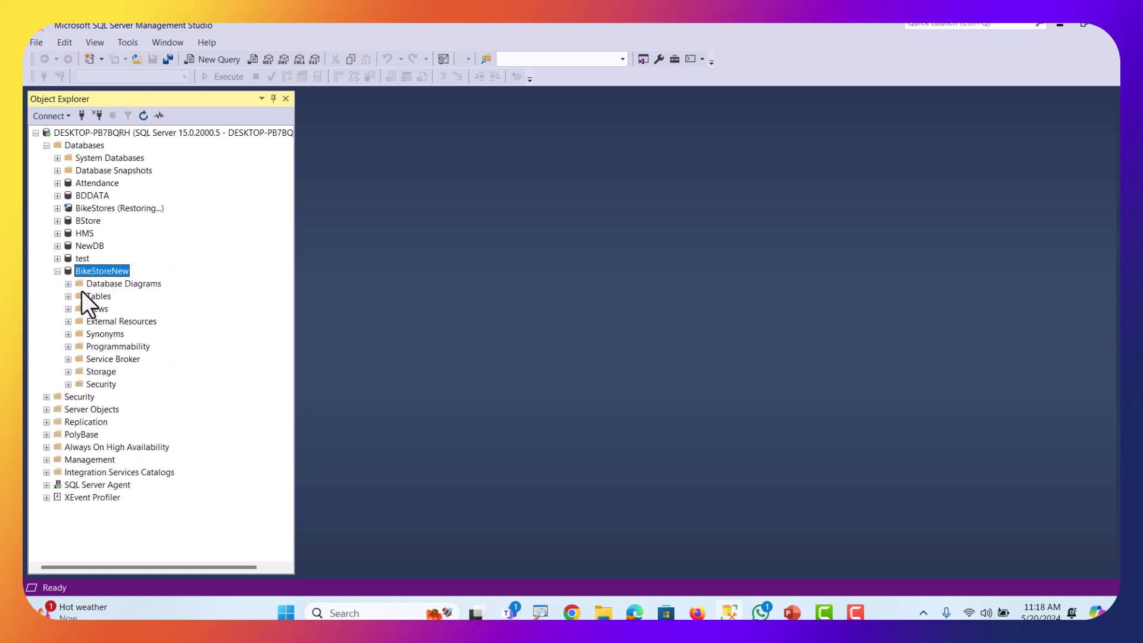
left_click(69, 297)
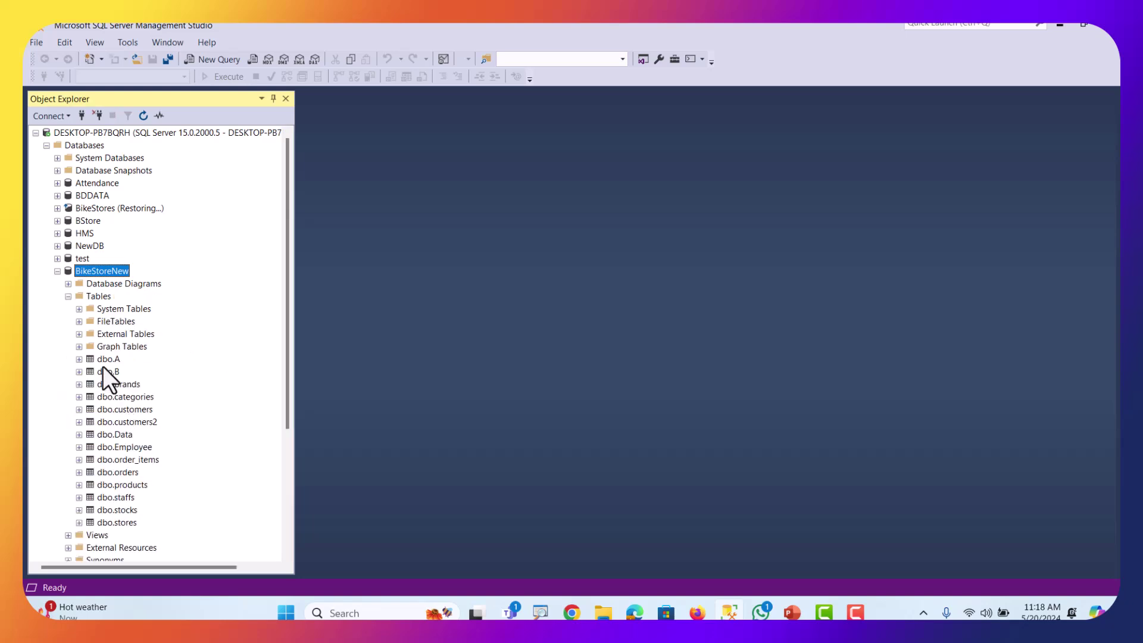
left_click(102, 384)
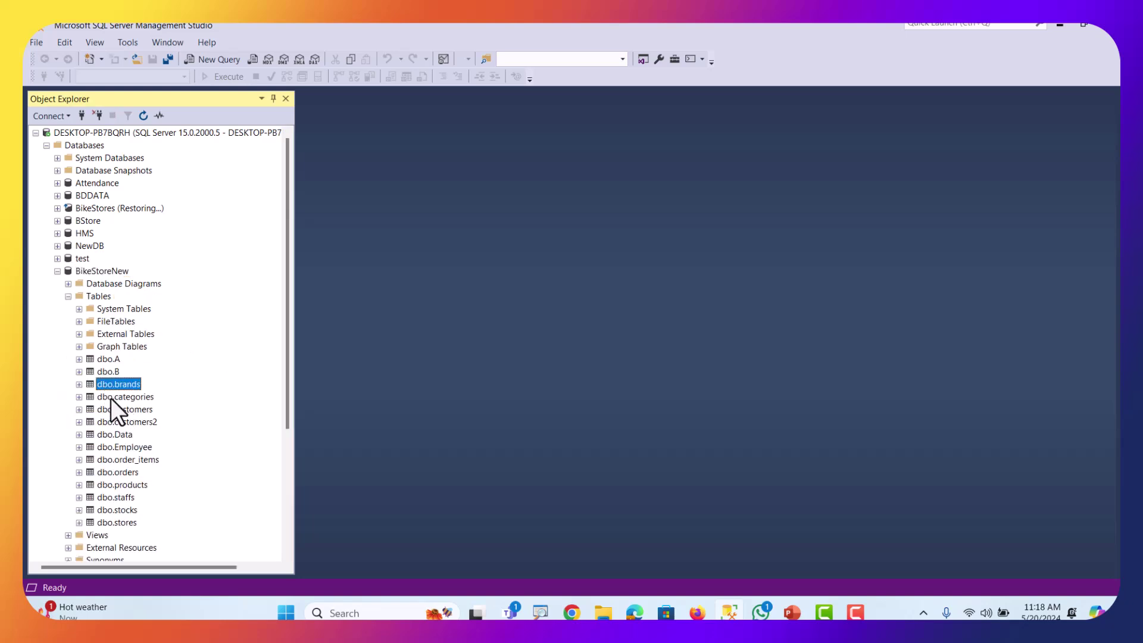
left_click(110, 398)
scroll(114, 408, "down", 2)
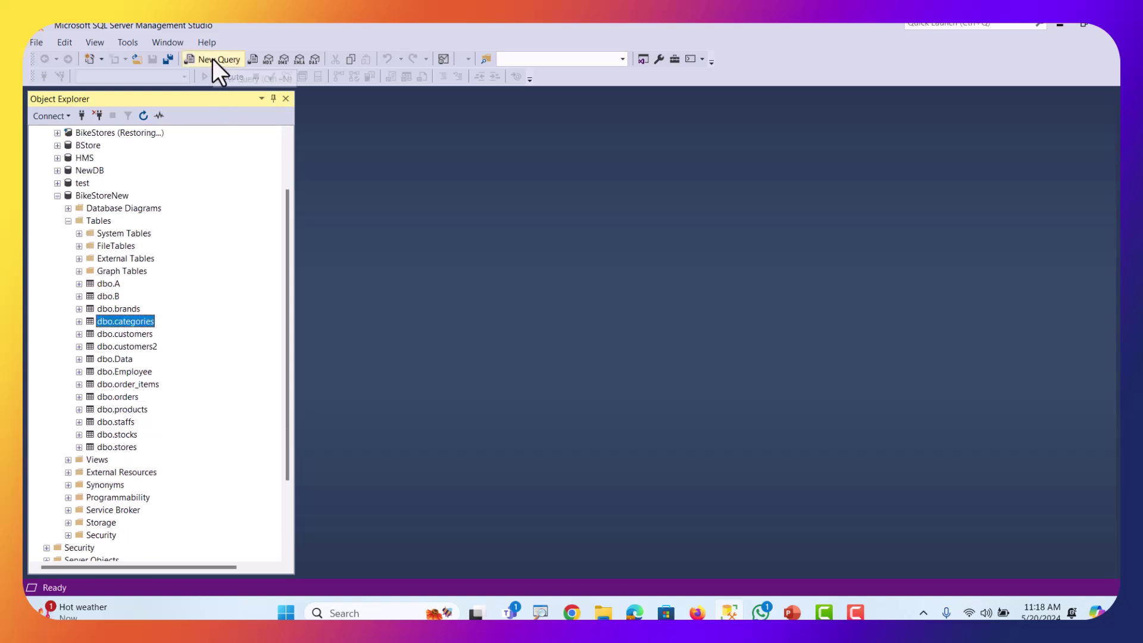
Step: Open the top 200 rows of the dbo.customers table to check its data, and collapse BikeStoreNew in the object tree
right_click(122, 336)
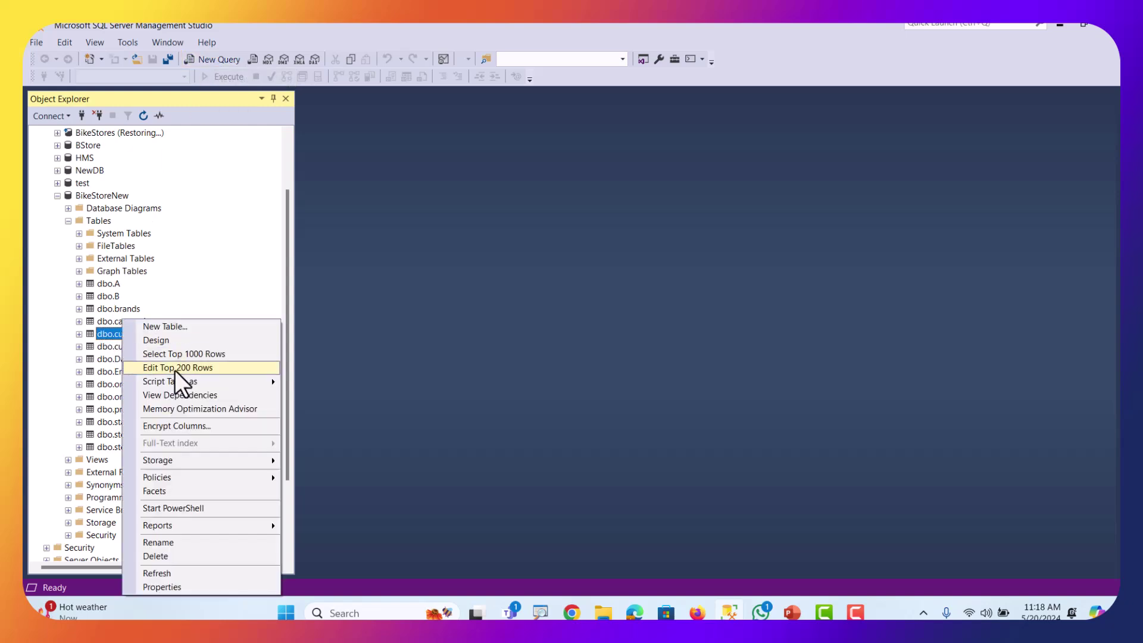
left_click(480, 243)
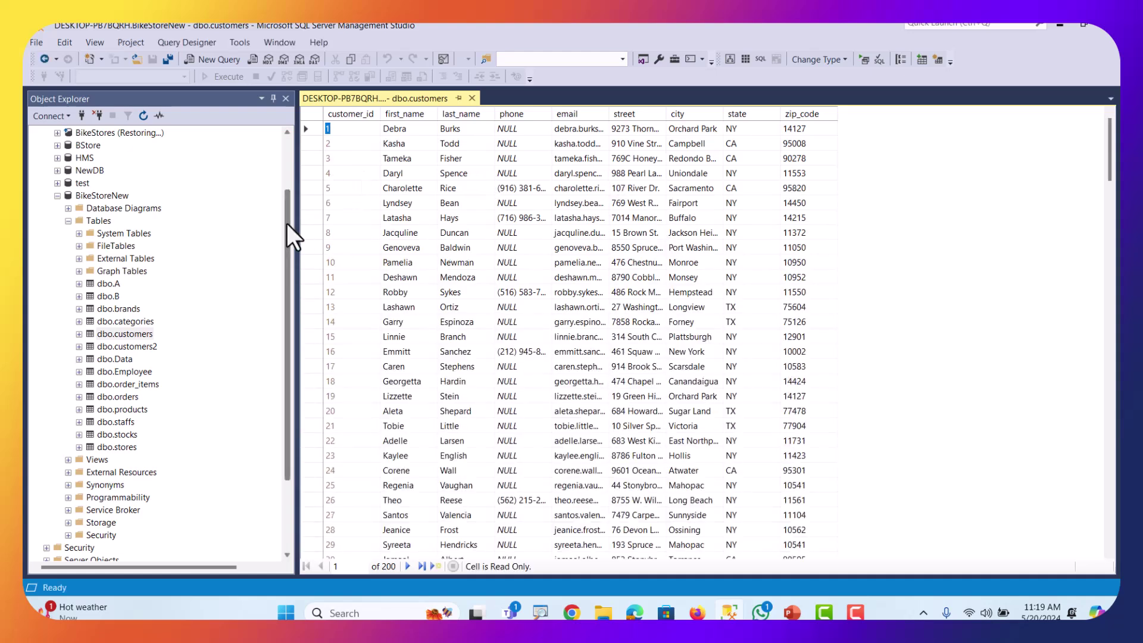
left_click_drag(287, 223, 285, 171)
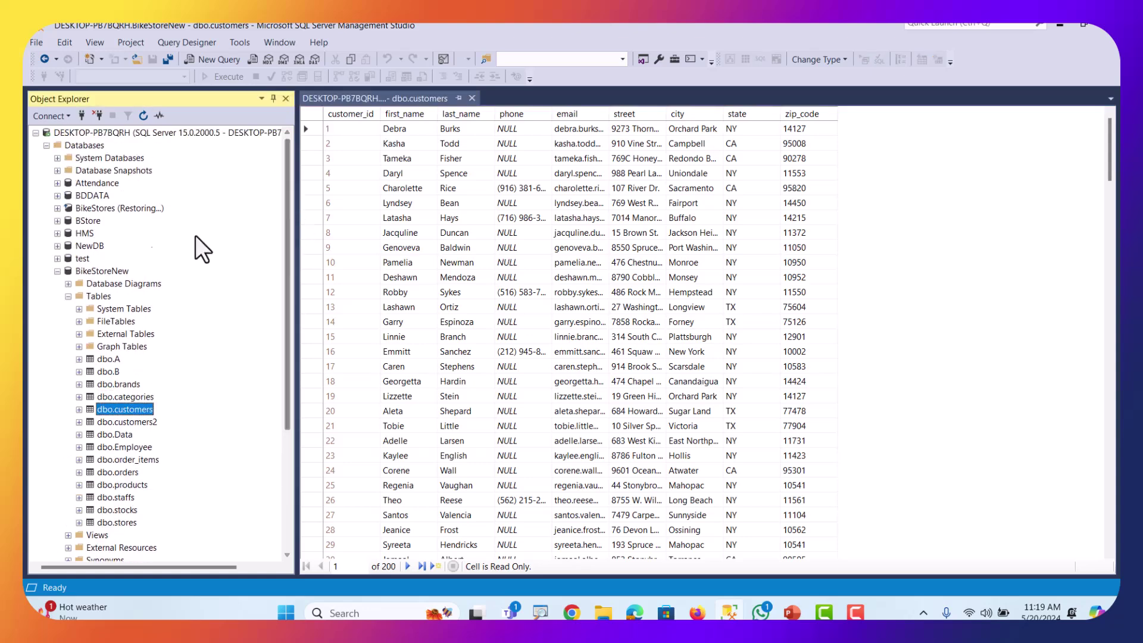
left_click(57, 271)
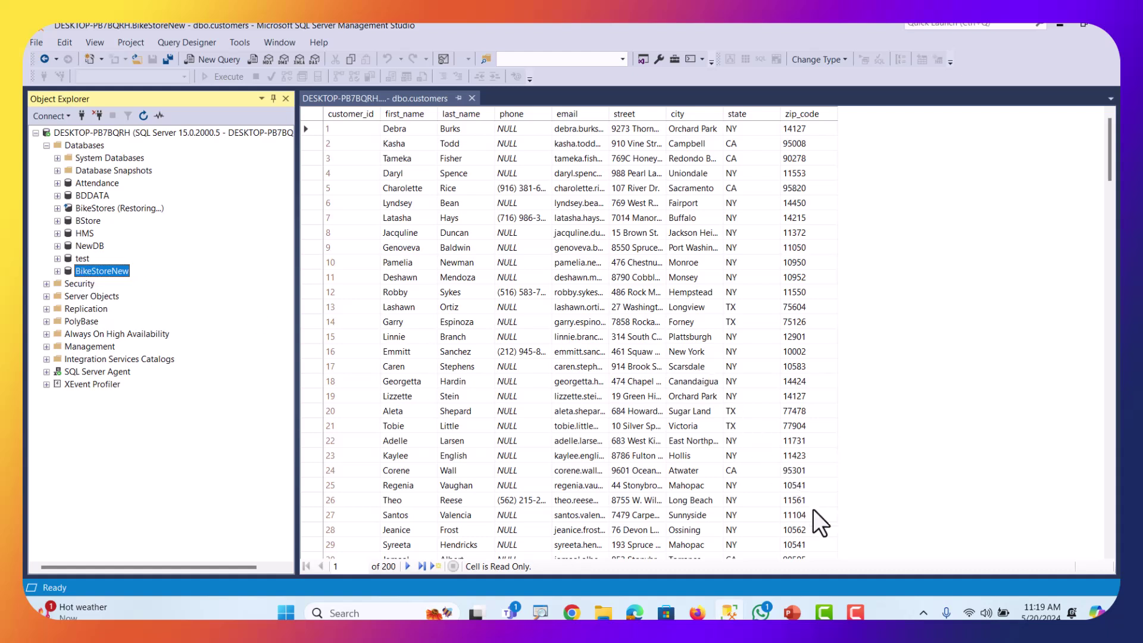
mouse_move(856, 617)
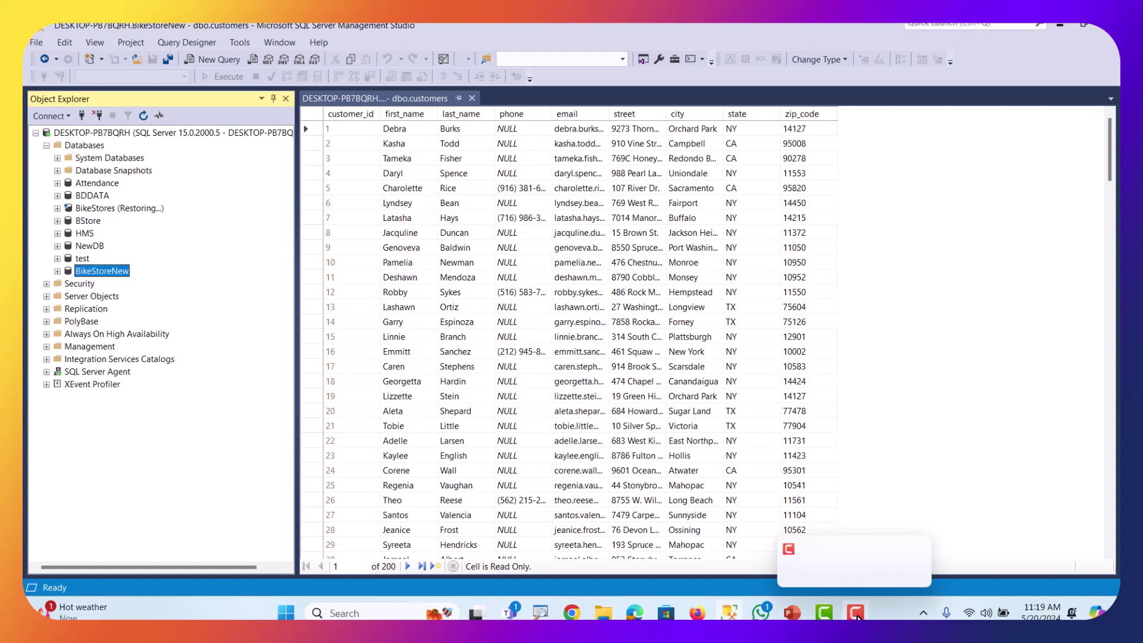